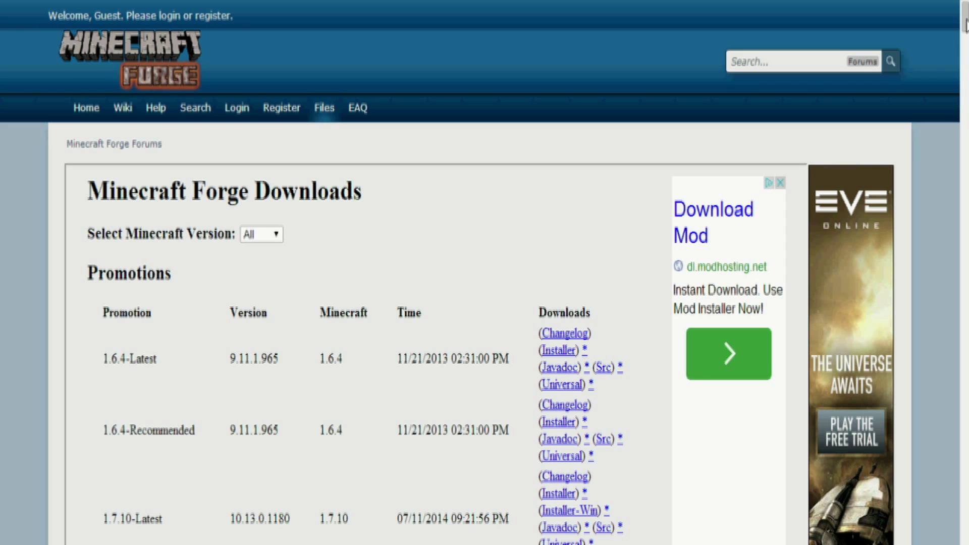
# - Scroll the Forge downloads table to the 1.7.10 Latest and Recommended rows, then show the desktop
pyautogui.moveTo(965, 24); pyautogui.dragTo(966, 48)
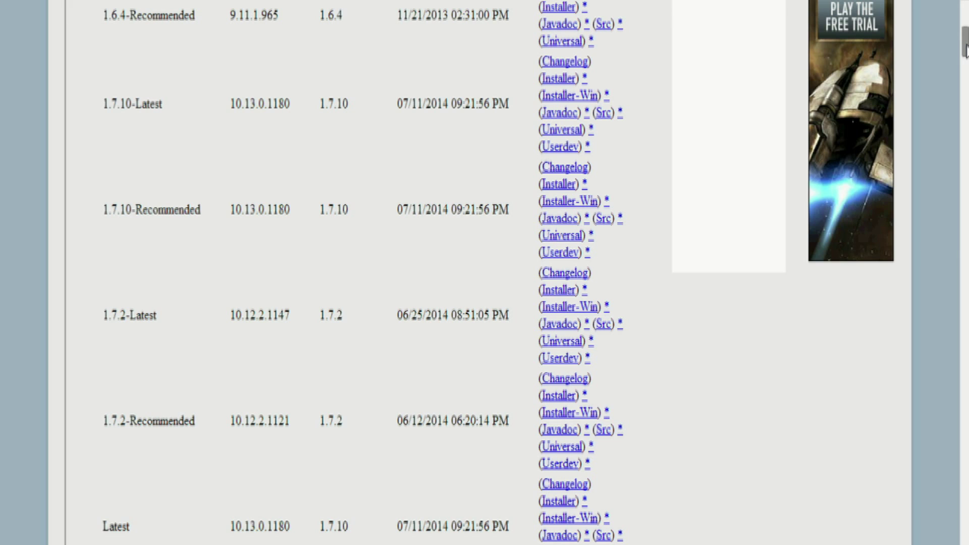
pyautogui.moveTo(965, 48); pyautogui.dragTo(965, 51)
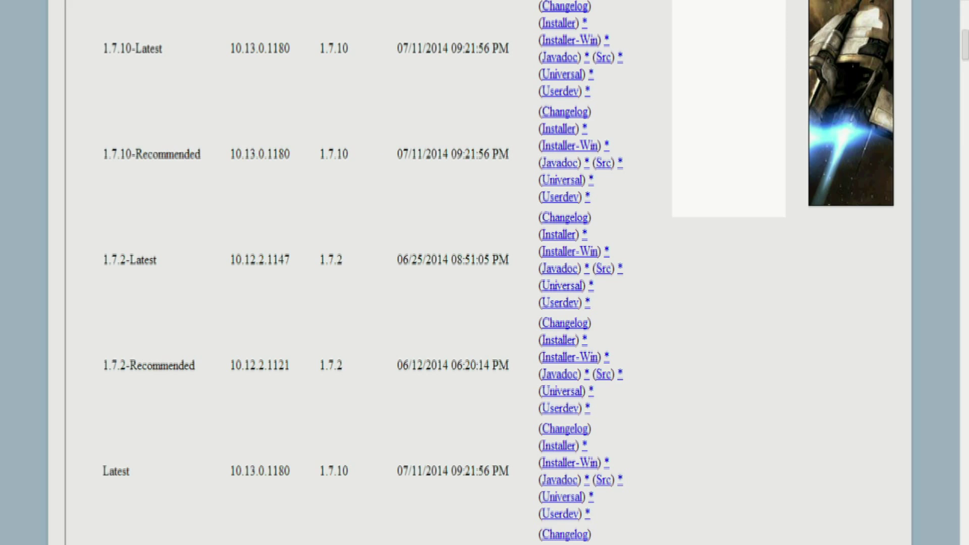
pyautogui.press('super+d')
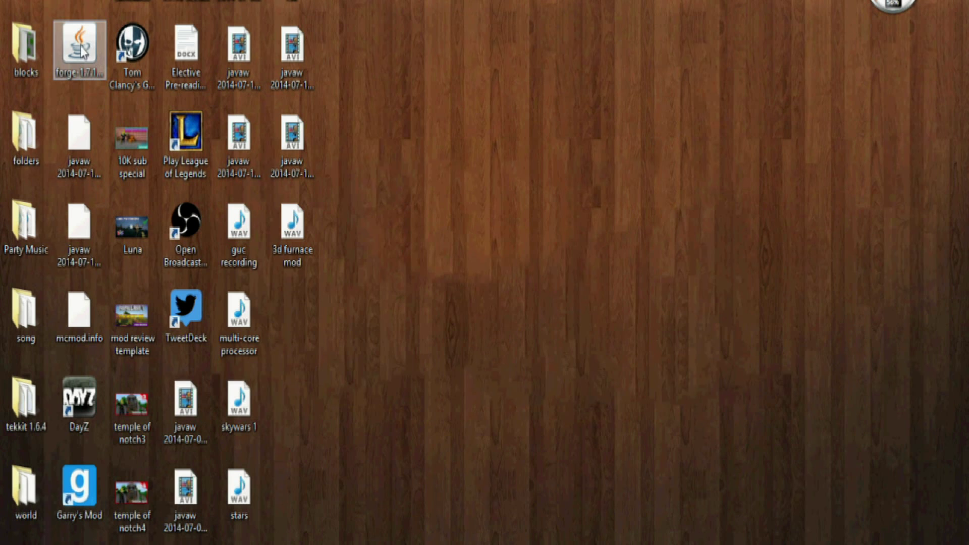
# - Move the forge-1.7 installer file to the middle of the desktop and run it
pyautogui.moveTo(80, 49)
pyautogui.mouseDown()
pyautogui.moveTo(132, 50)
pyautogui.moveTo(456, 128)
pyautogui.mouseUp()
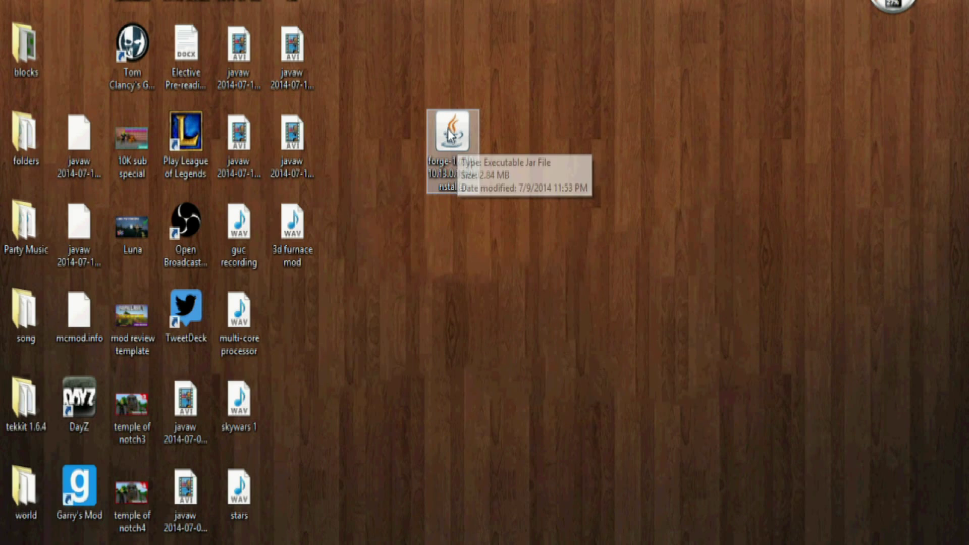
pyautogui.click(534, 173)
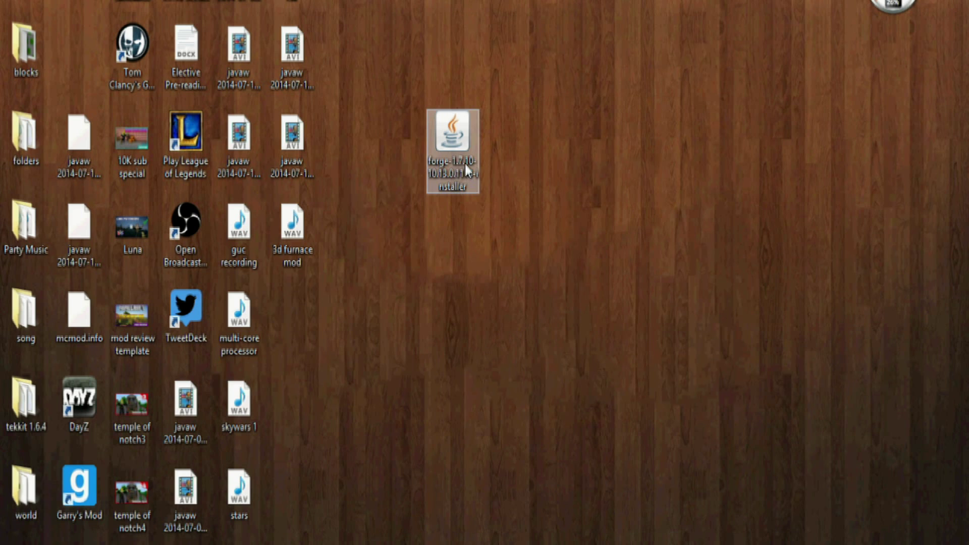
pyautogui.doubleClick(463, 144)
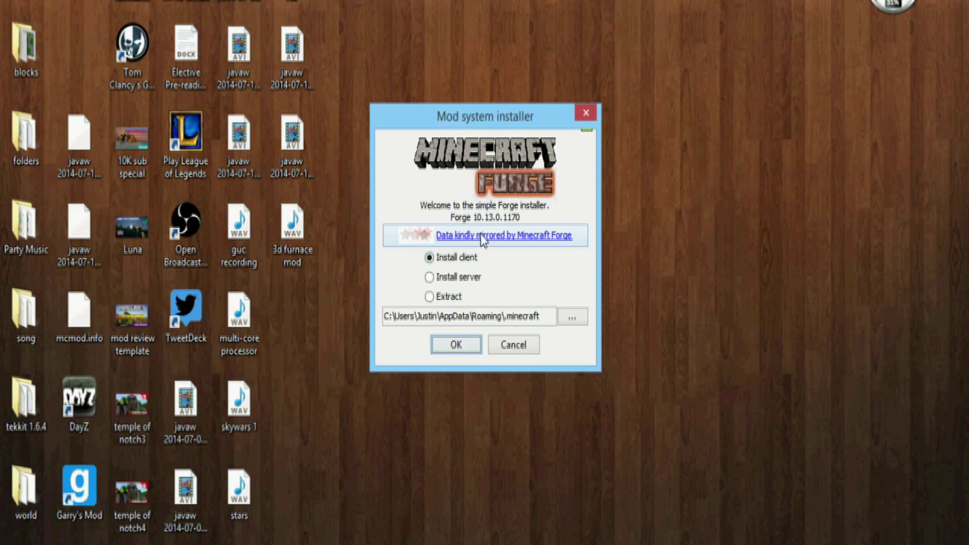
# - Install the Forge 10.13.0.1170 client into .minecraft and close the Complete message
pyautogui.click(460, 347)
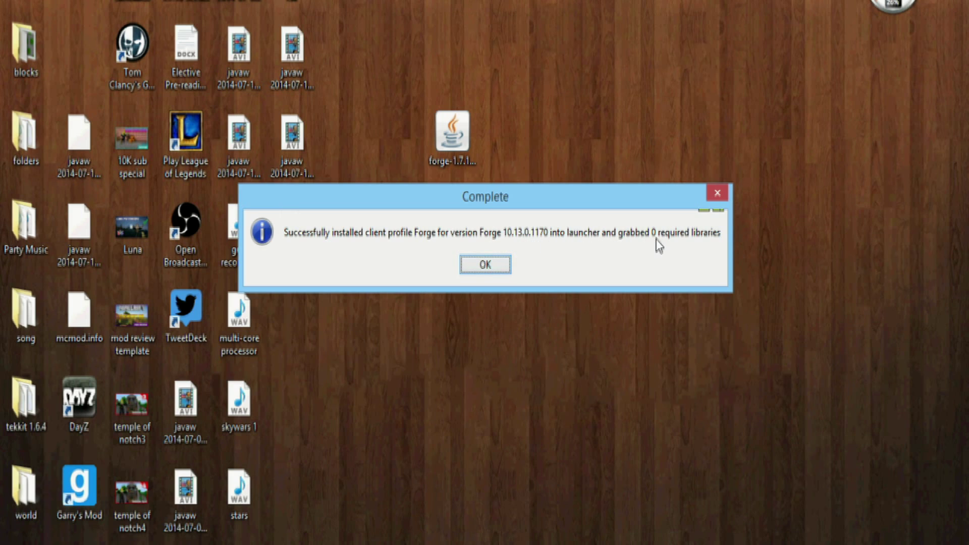
pyautogui.click(494, 265)
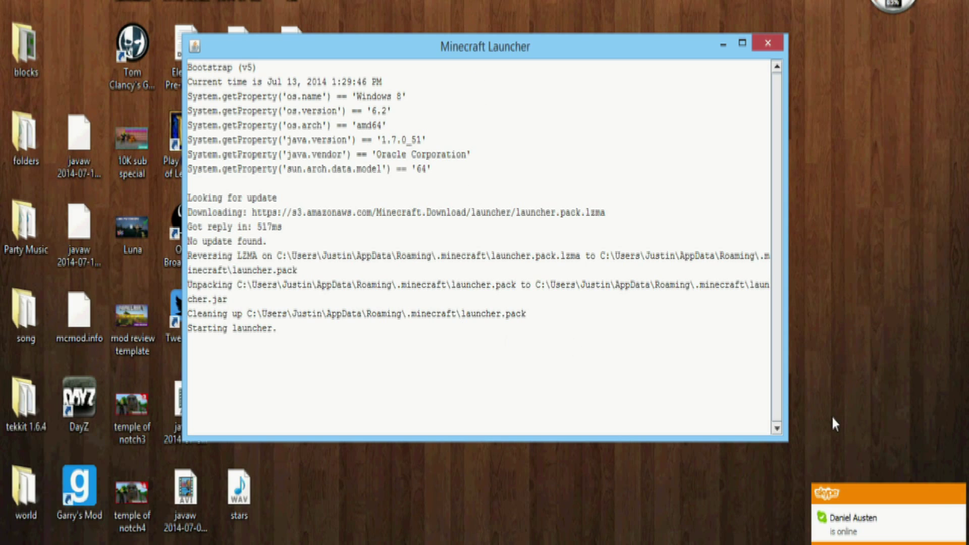
# - Dismiss the chat notification, select the Slaughter Forge profile, and open its Profile Editor
pyautogui.click(957, 495)
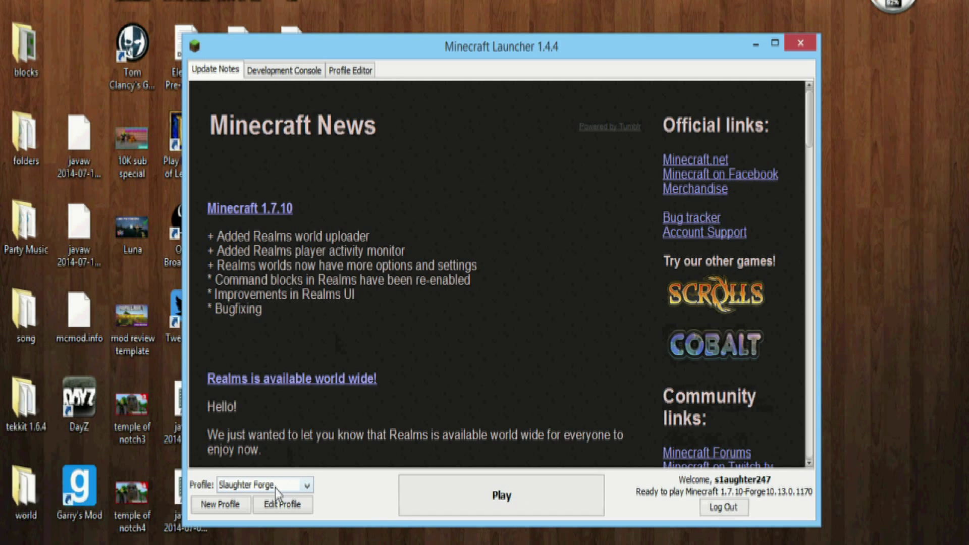
pyautogui.click(278, 485)
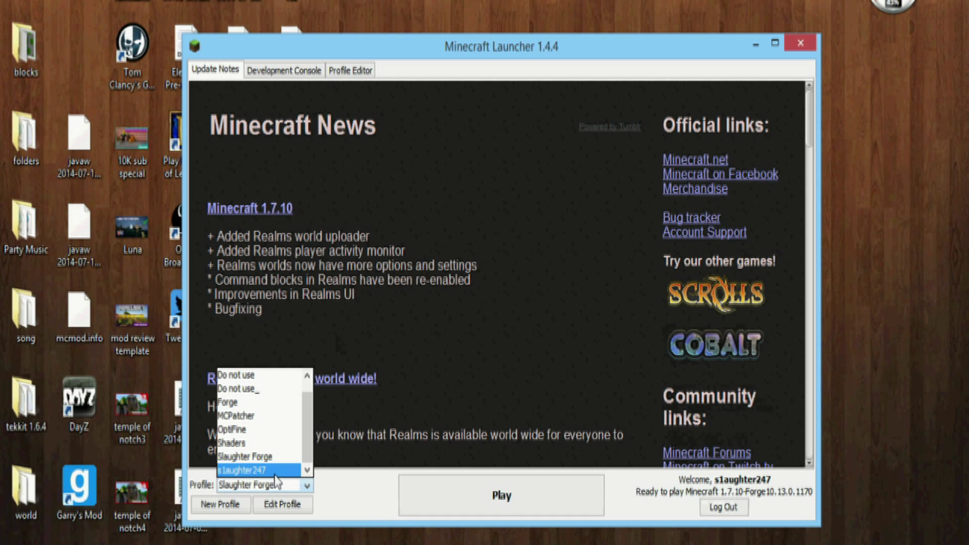
pyautogui.click(237, 482)
pyautogui.click(306, 486)
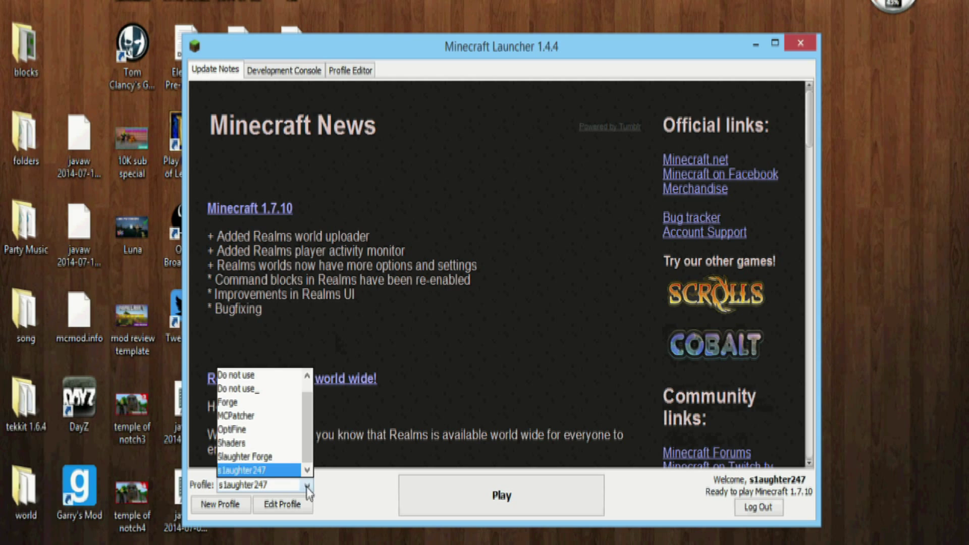
pyautogui.click(283, 457)
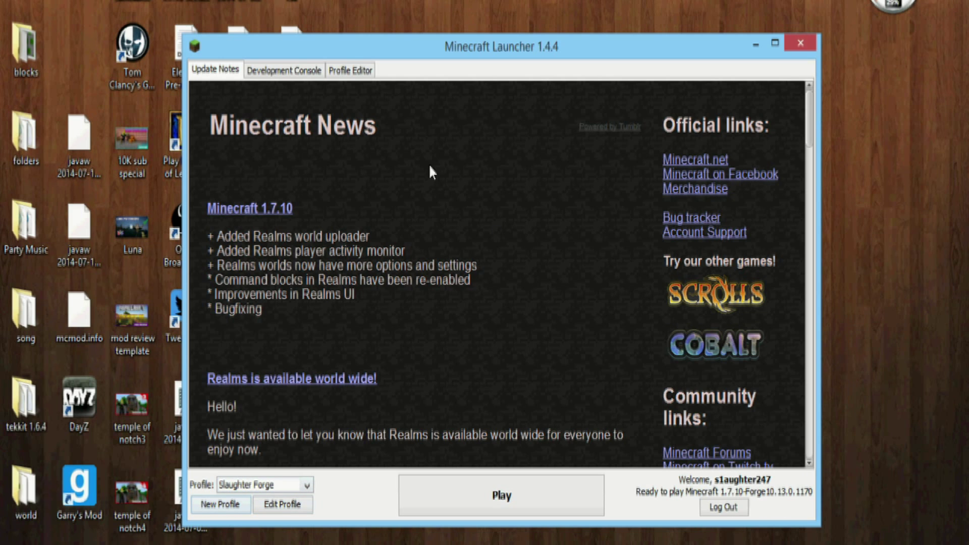
pyautogui.click(285, 507)
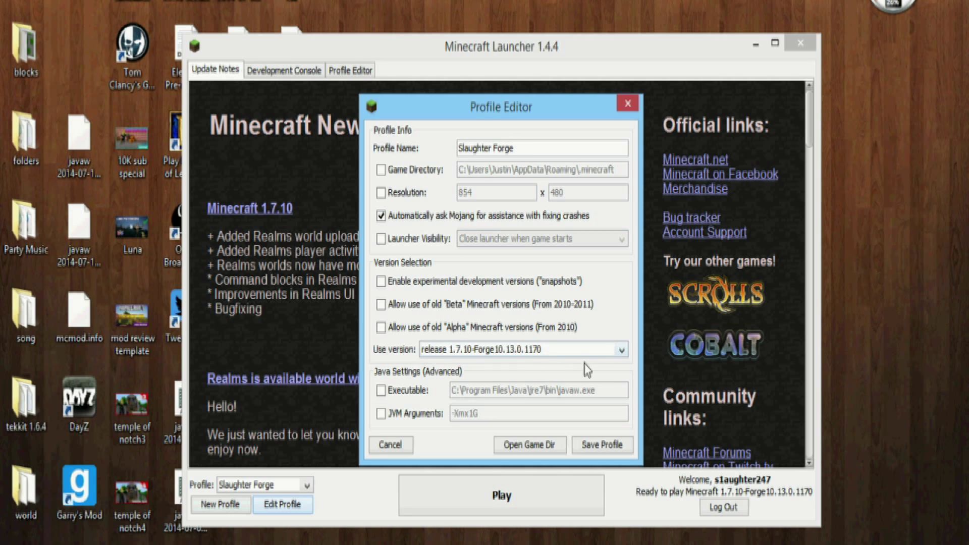
# - Keep version release 1.7.10-Forge10.13.0.1170, save the profile, and launch the game fullscreen
pyautogui.click(621, 353)
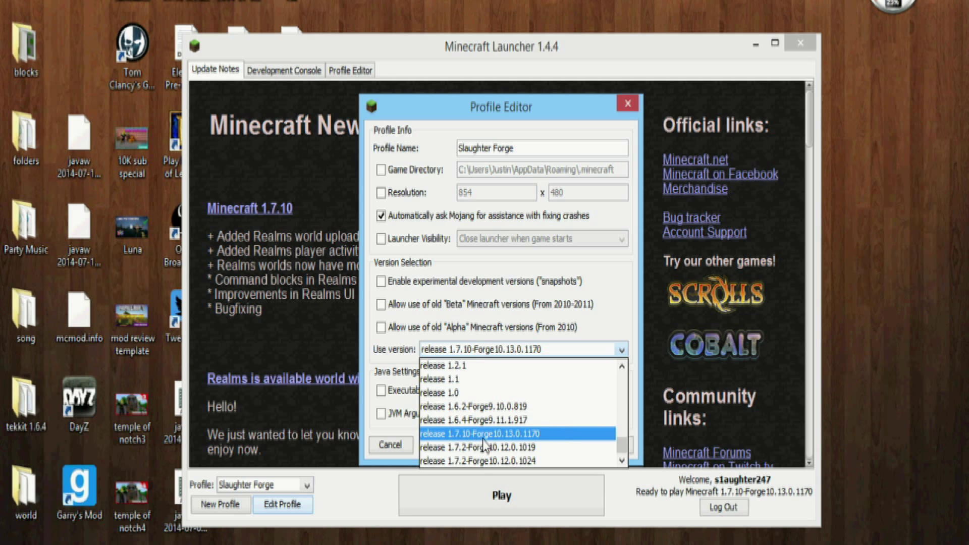
pyautogui.click(547, 437)
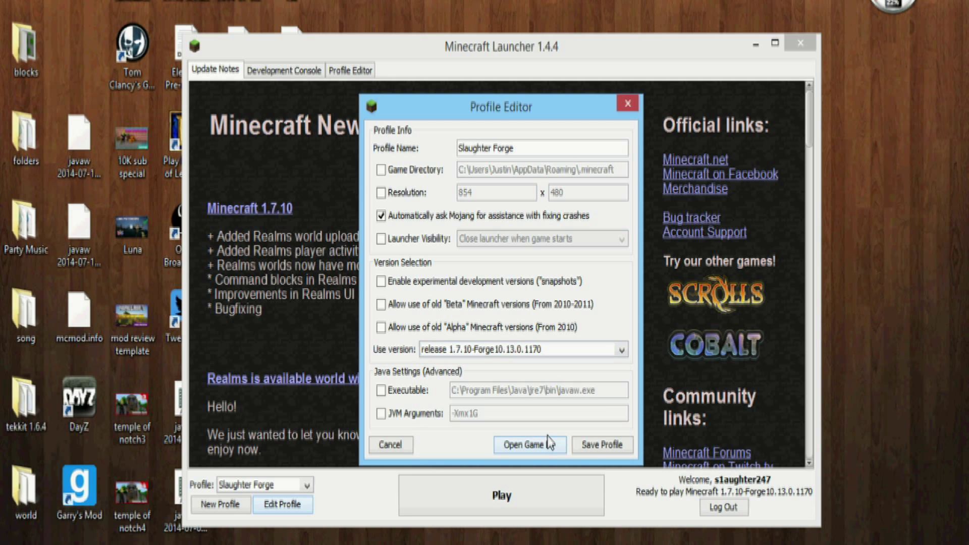
pyautogui.click(588, 446)
pyautogui.click(527, 486)
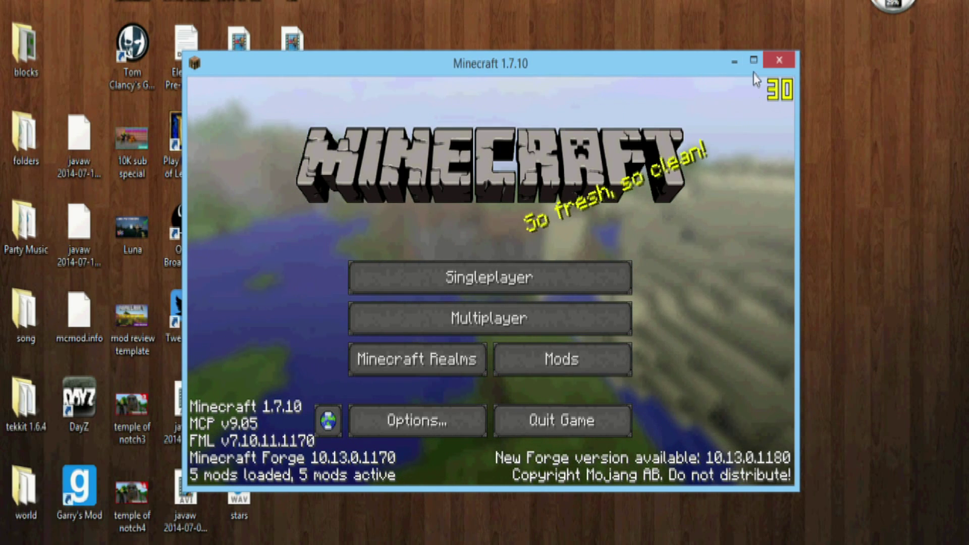
pyautogui.press('F11')
pyautogui.press('F11')
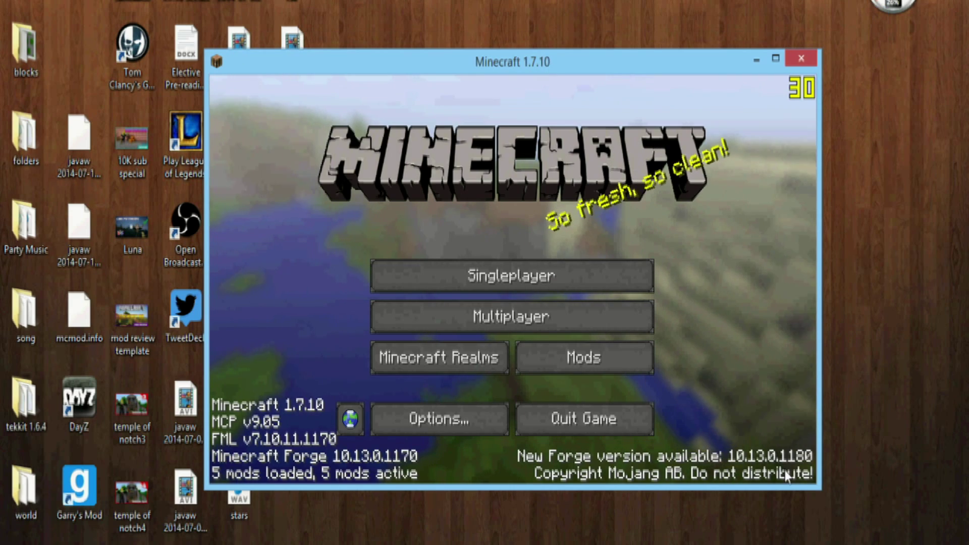
pyautogui.click(956, 272)
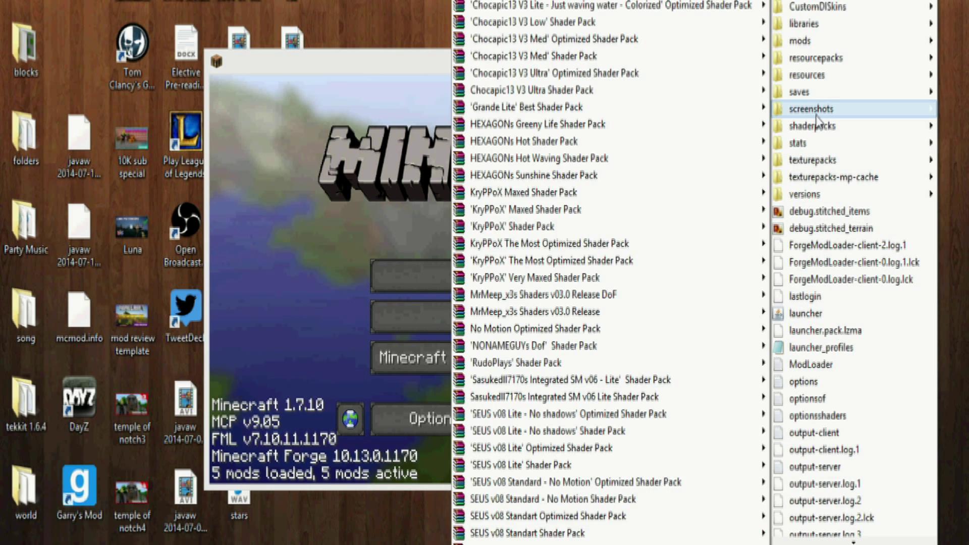
pyautogui.moveTo(816, 92)
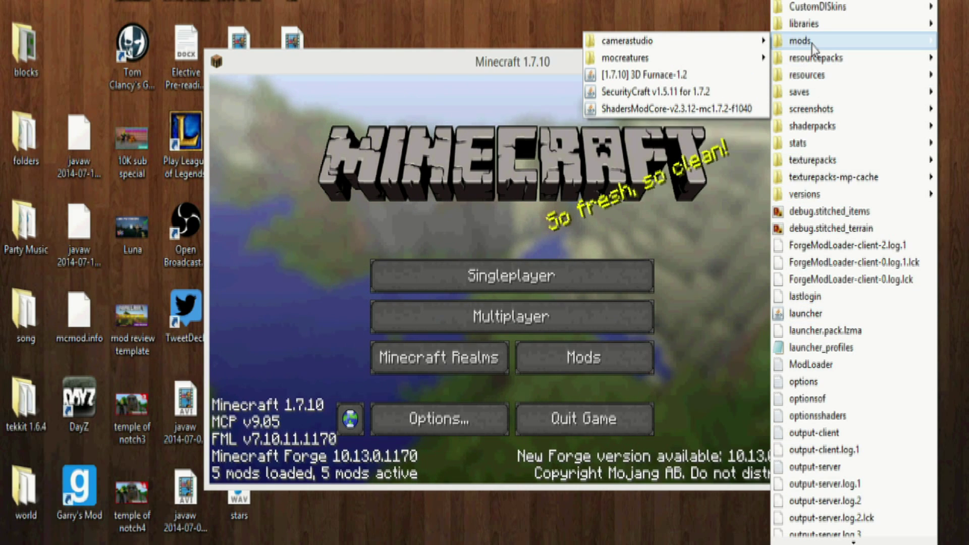
pyautogui.rightClick(802, 41)
pyautogui.click(817, 56)
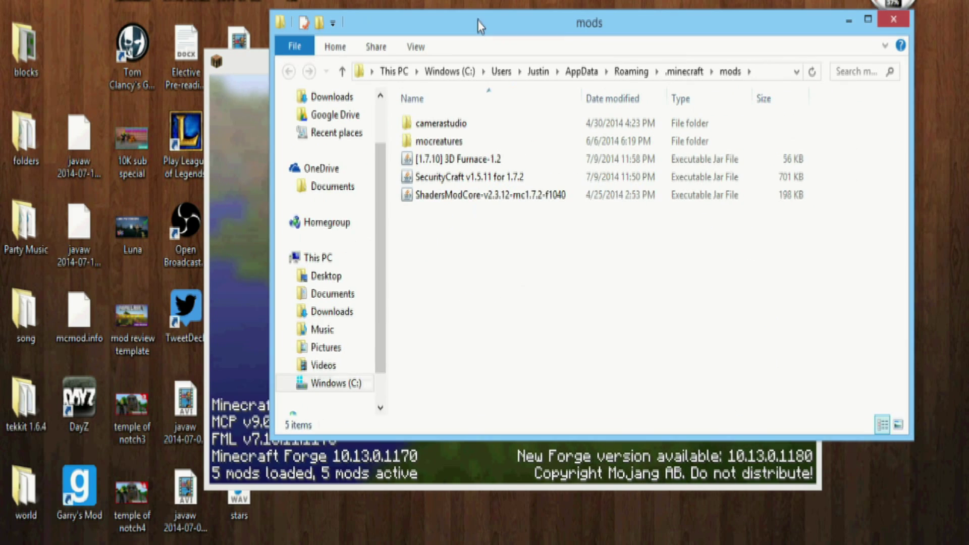
pyautogui.moveTo(478, 20); pyautogui.dragTo(455, 29)
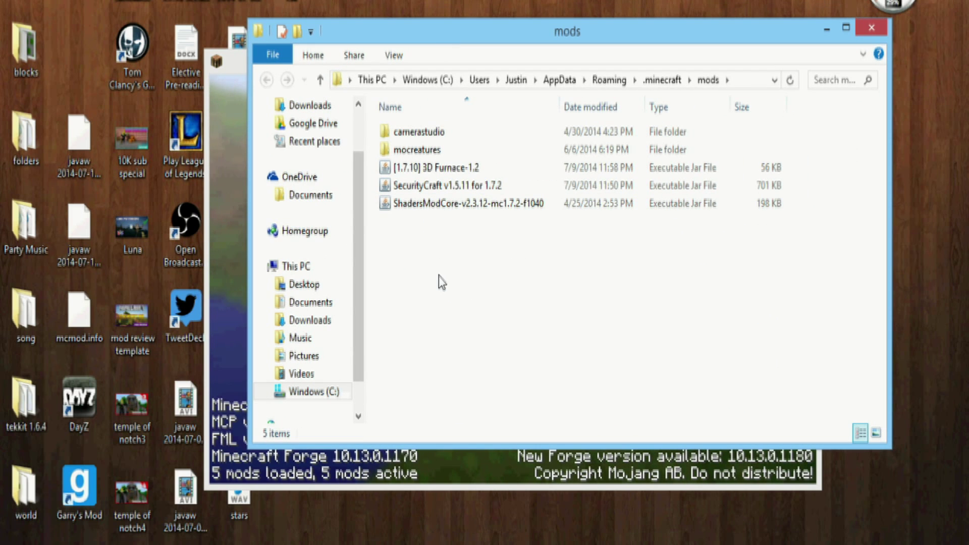
pyautogui.click(869, 30)
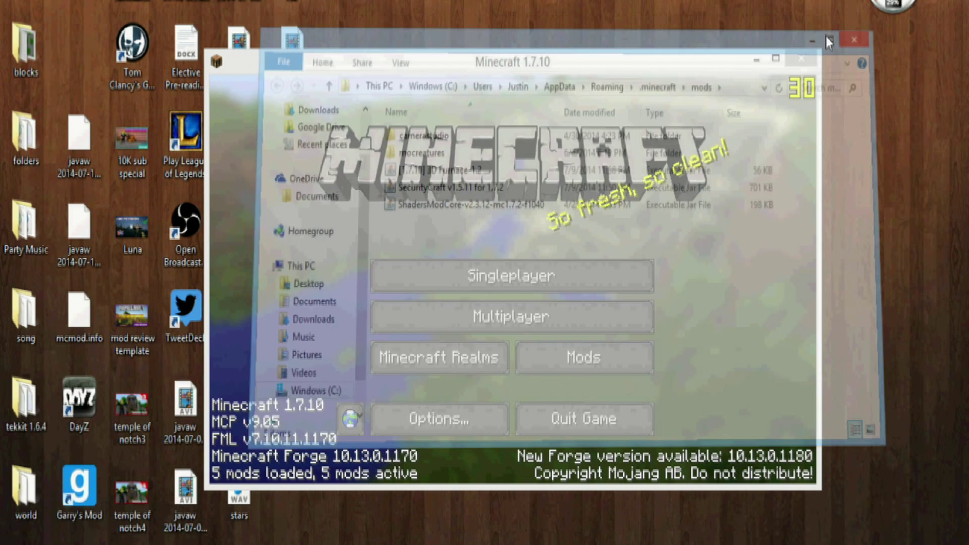
pyautogui.moveTo(671, 65); pyautogui.dragTo(712, 59)
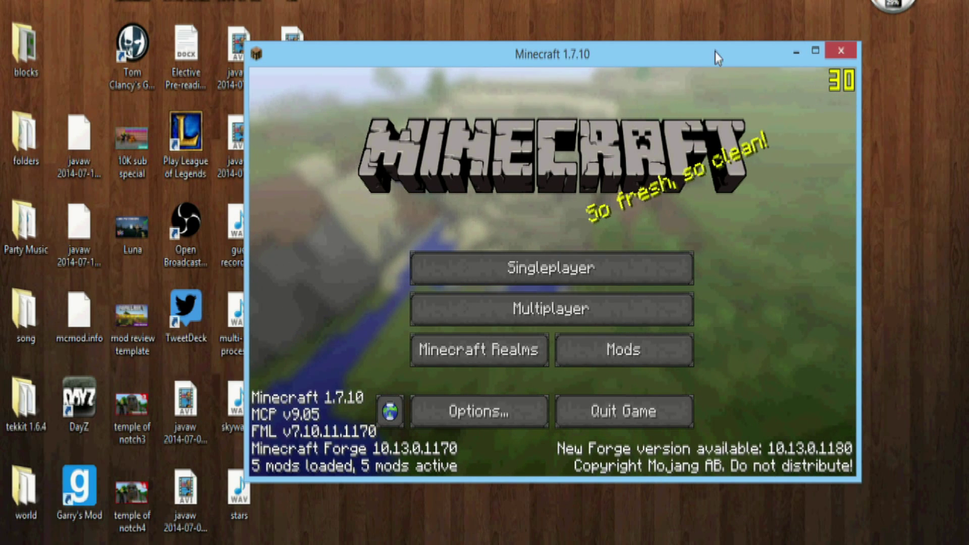
pyautogui.moveTo(712, 56); pyautogui.dragTo(674, 71)
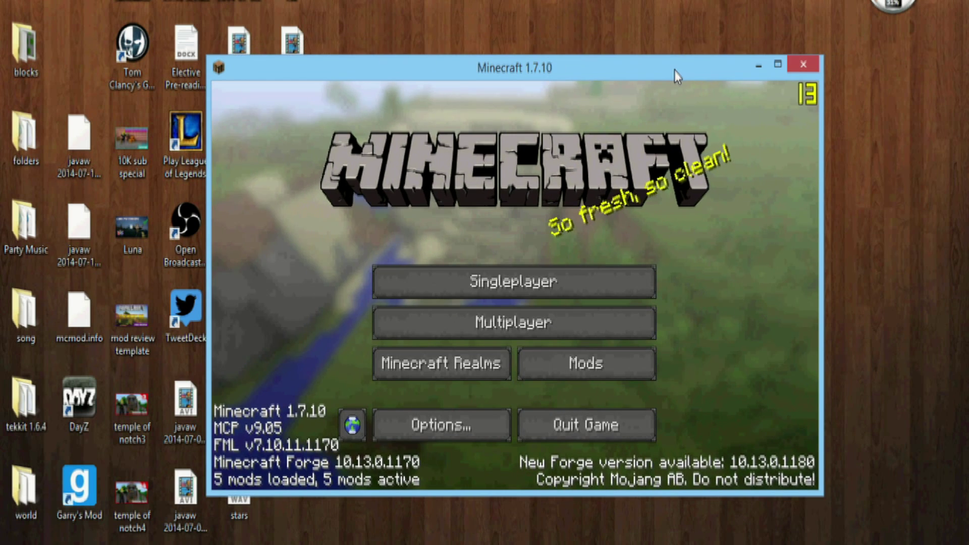